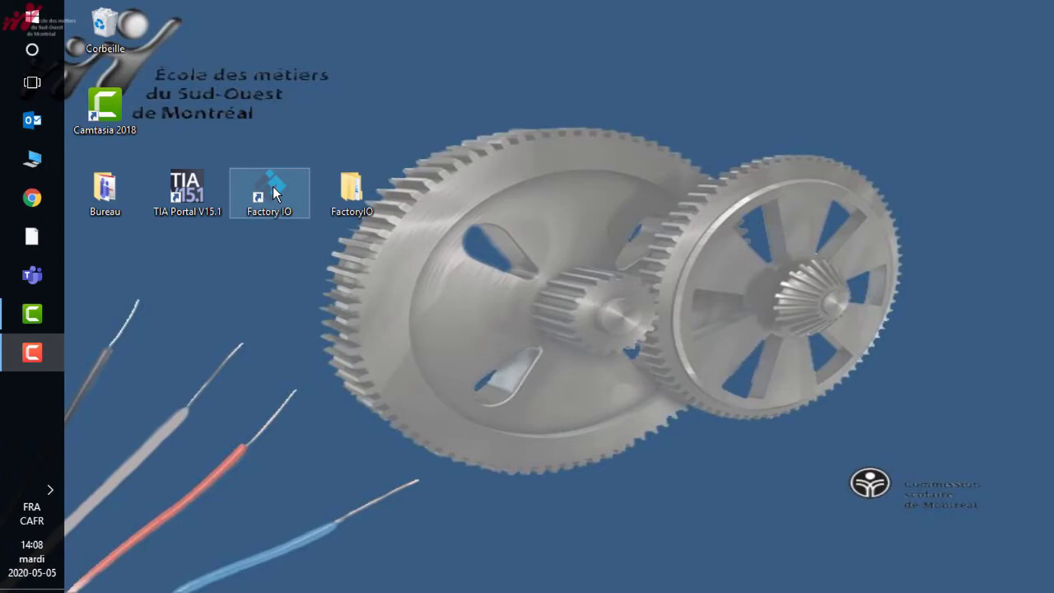
Launch Factory IO and open its complete online manual from the documentation
double_click(272, 186)
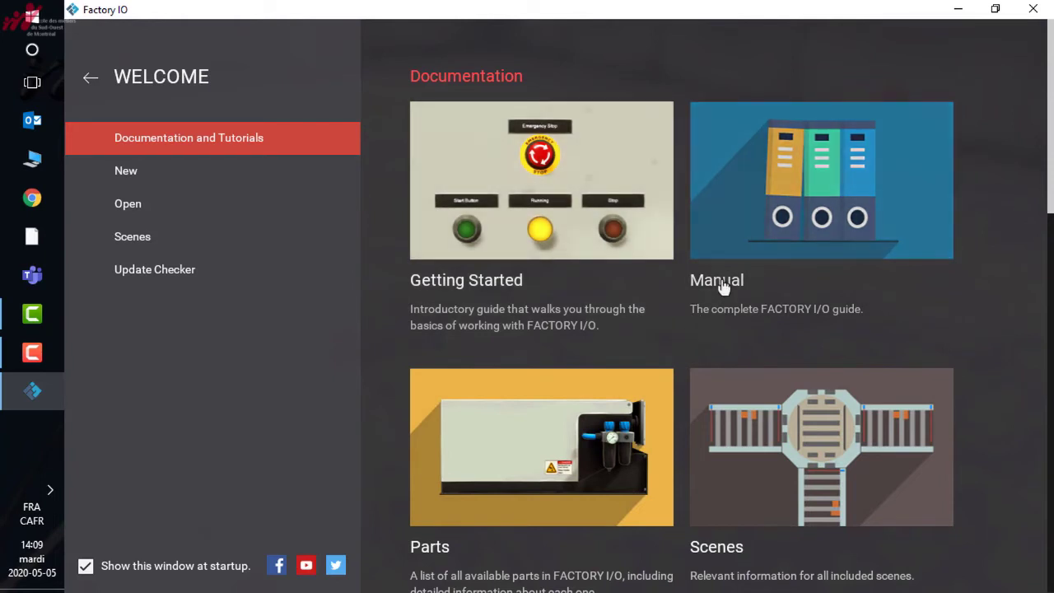
click(820, 193)
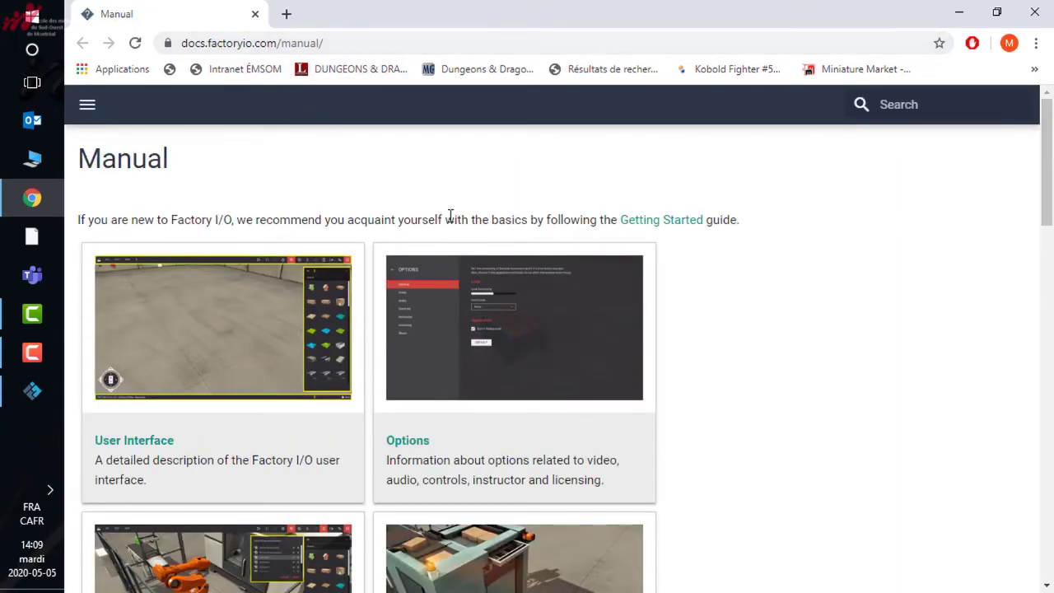
Find the Siemens S7-PLCSIM page among the manual's I/O drivers and go to its TIA Portal template projects section
click(87, 105)
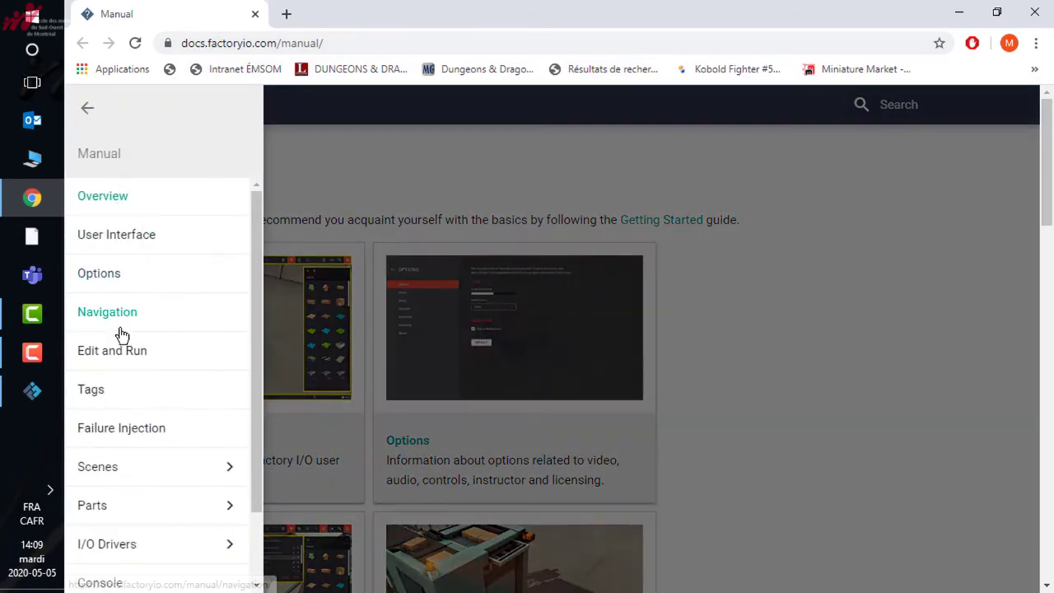
drag(252, 226, 256, 362)
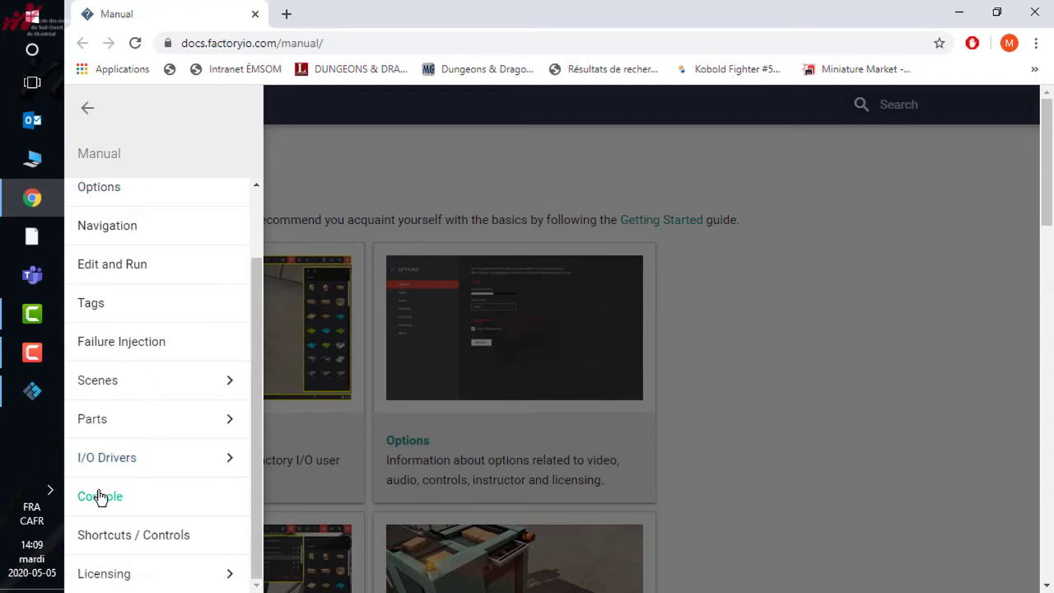
click(230, 458)
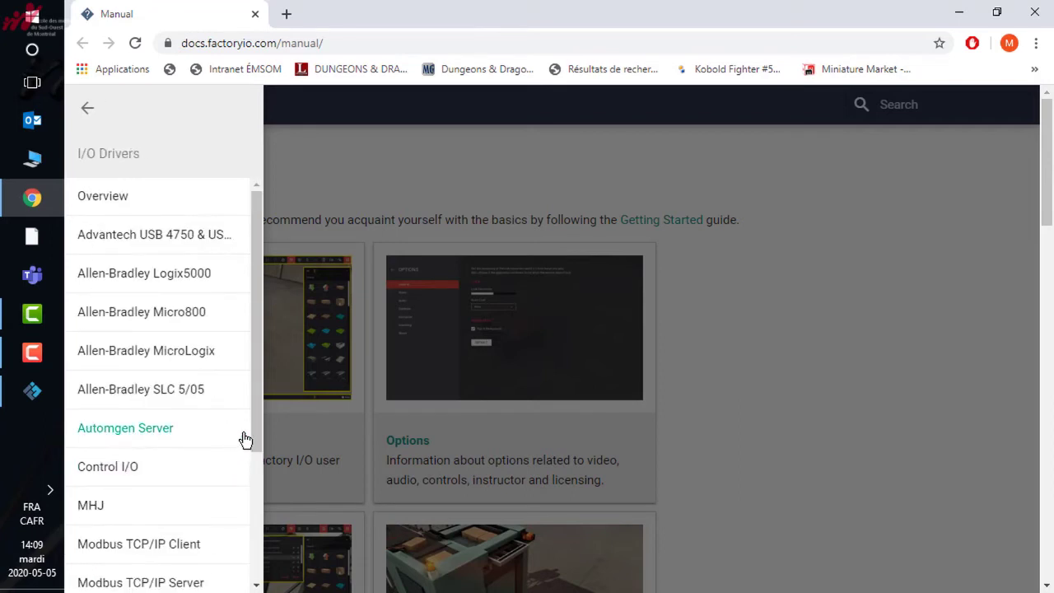
drag(258, 386, 260, 511)
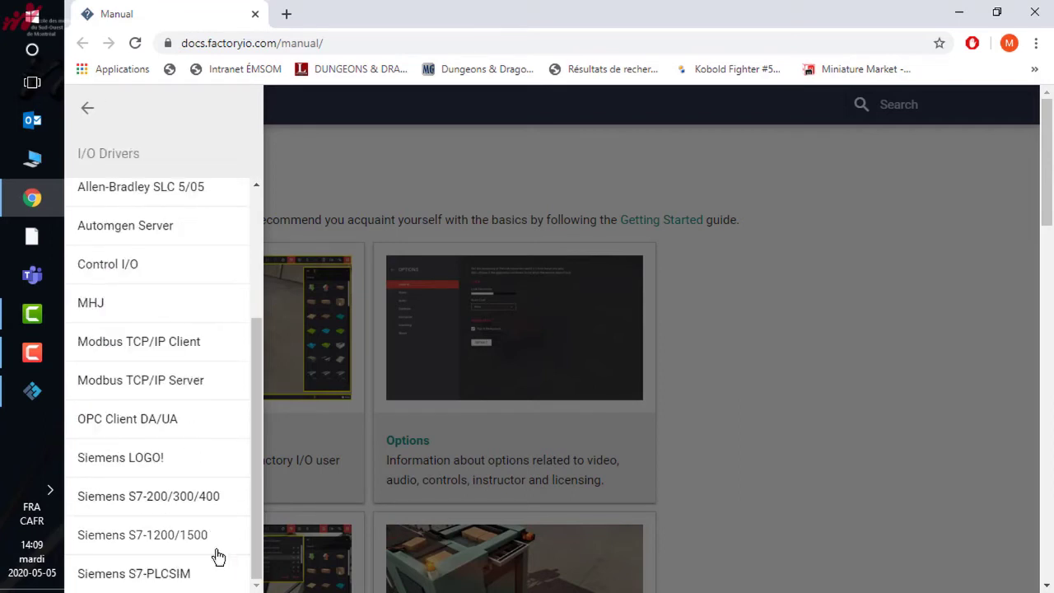
click(142, 575)
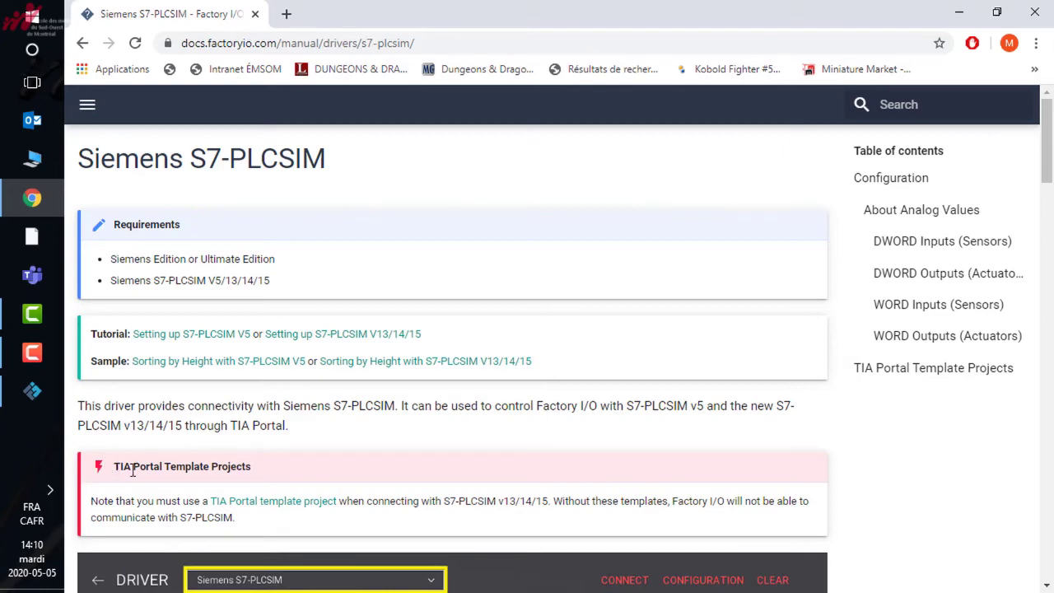
click(268, 506)
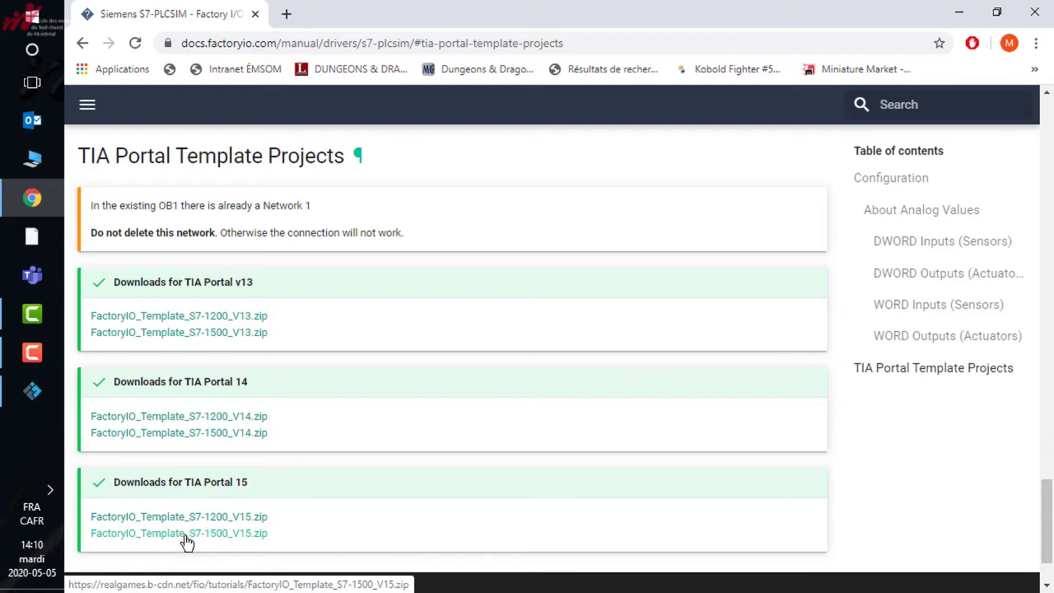
Minimize the browser and Factory IO, and check the contents of the FactoryIO folder on the desktop
click(959, 15)
click(953, 10)
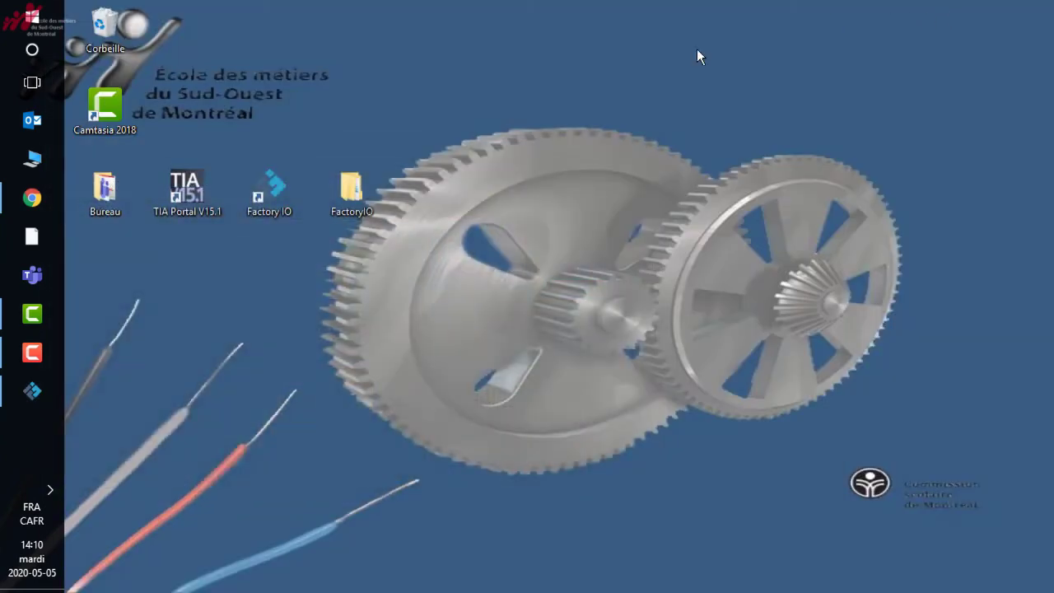
double_click(346, 185)
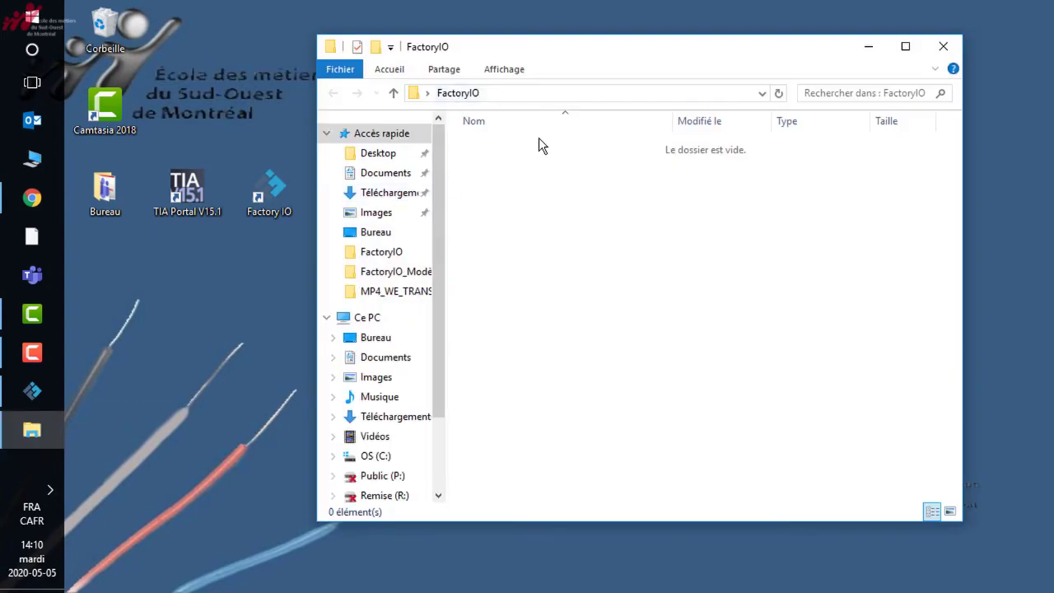
click(943, 46)
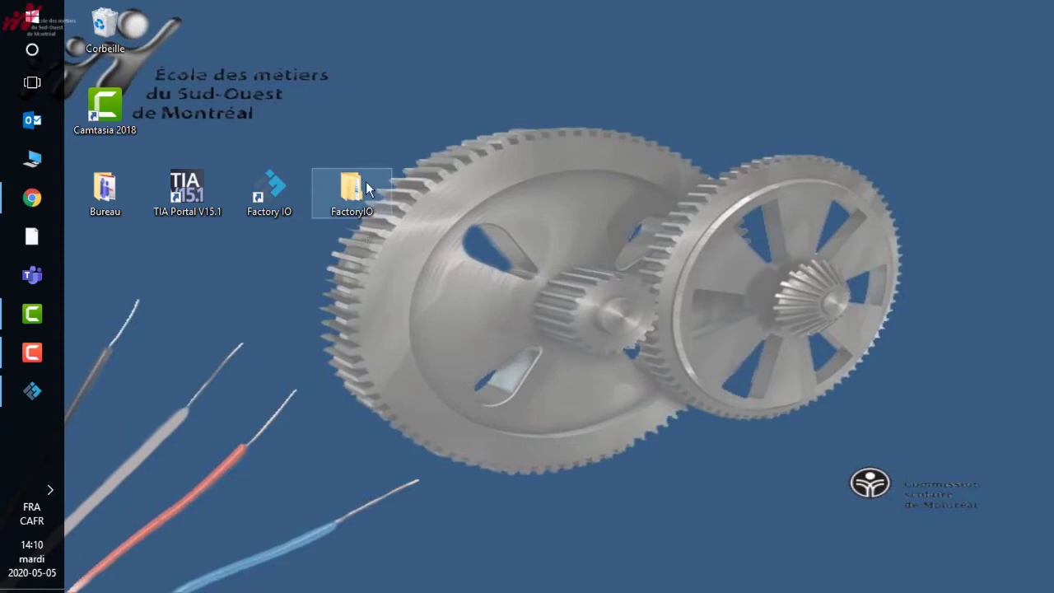
Return to the browser and save FactoryIO_Template_S7-1500_V15.zip for TIA Portal 15 into the desktop's FactoryIO folder
click(31, 206)
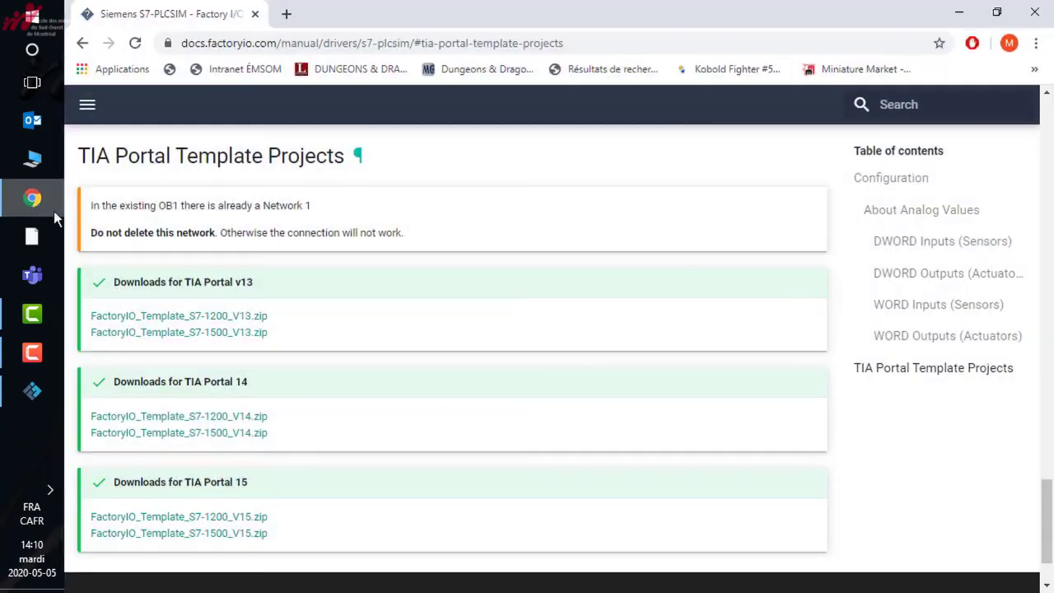
right_click(135, 542)
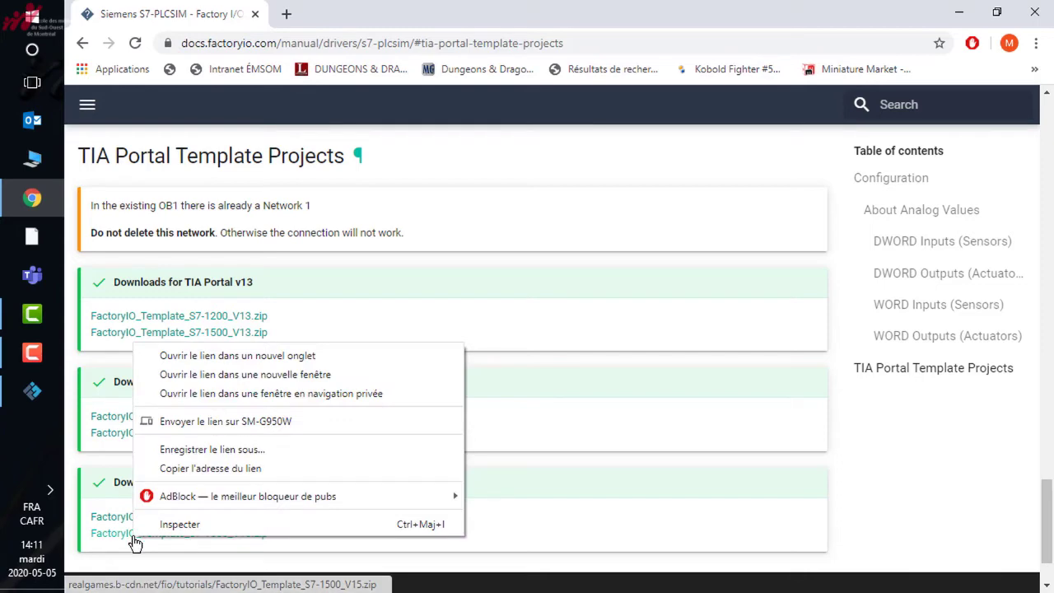
click(227, 449)
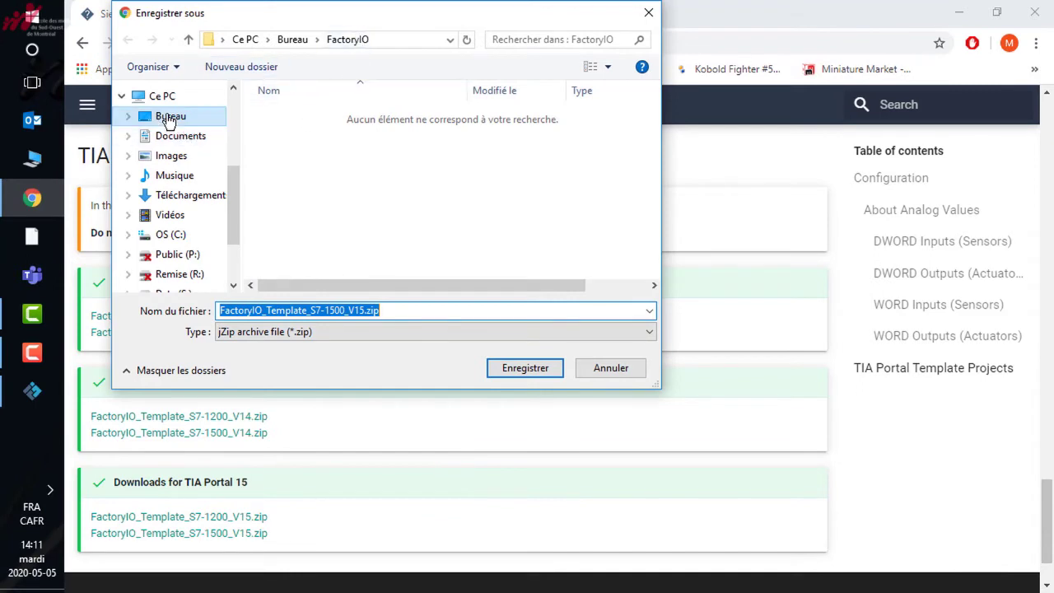
click(169, 119)
click(286, 129)
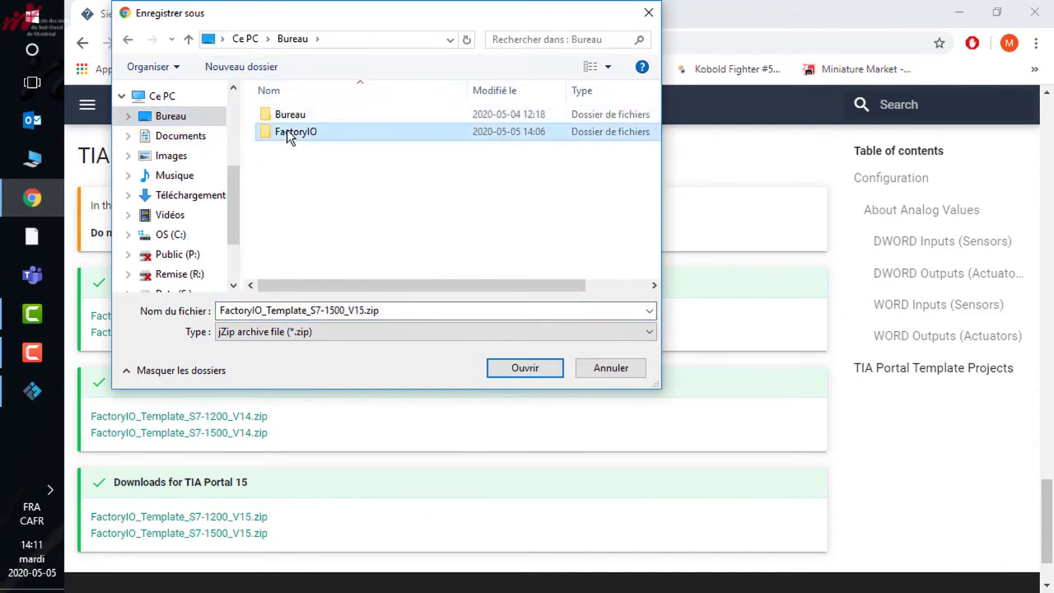
double_click(287, 130)
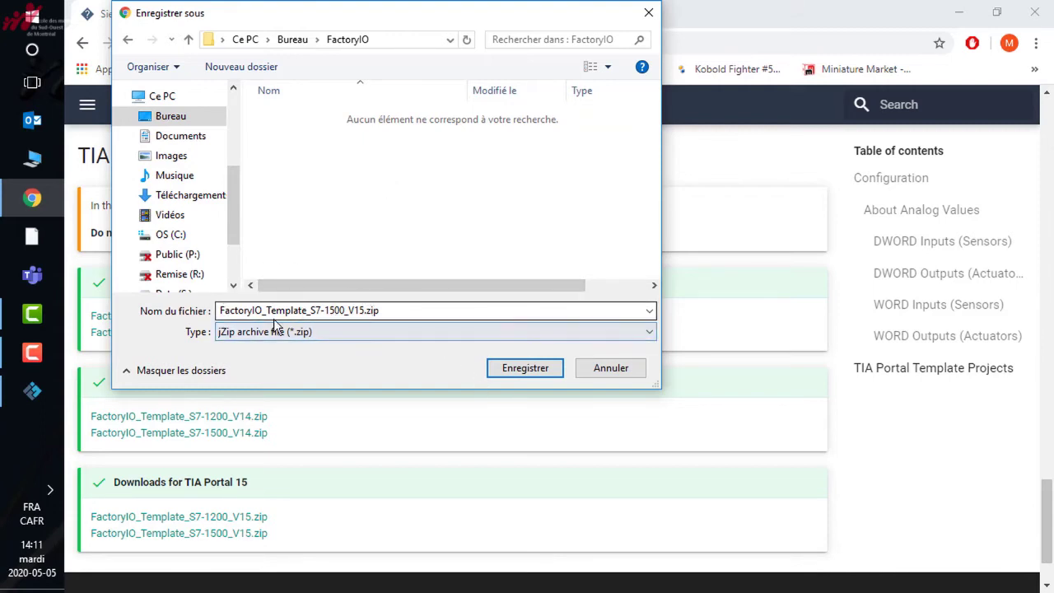
click(525, 370)
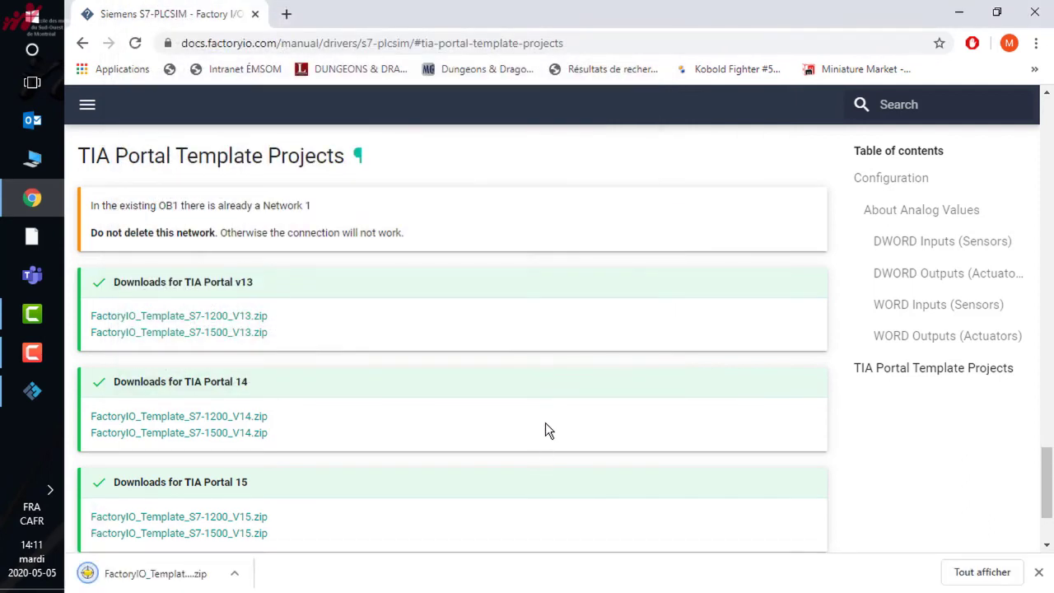
Extract FactoryIO_Template_S7-1500_V15.zip with jZip inside the desktop's FactoryIO folder and open the extracted folder
click(959, 11)
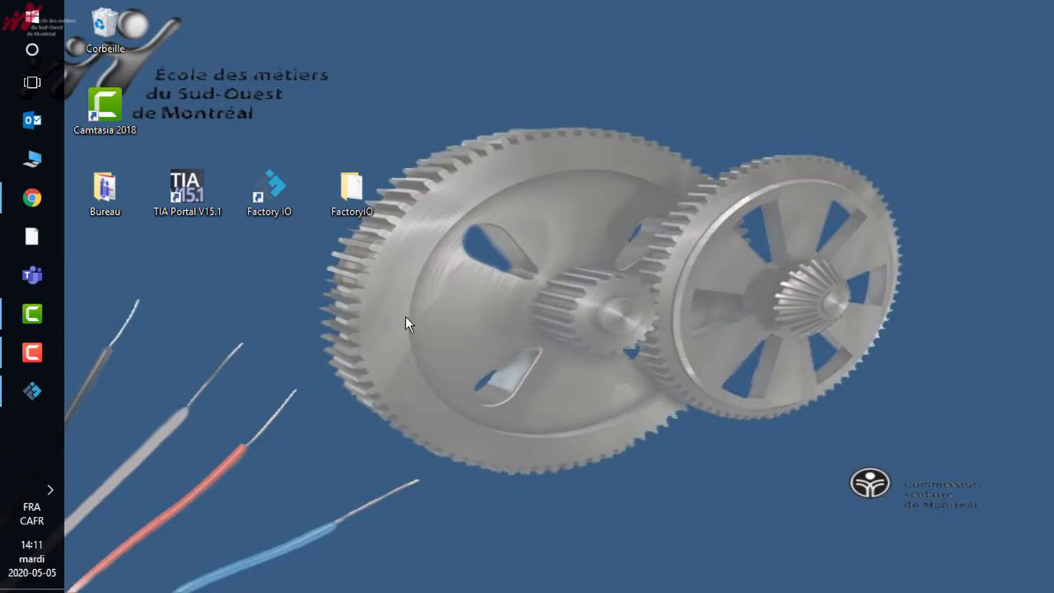
double_click(347, 193)
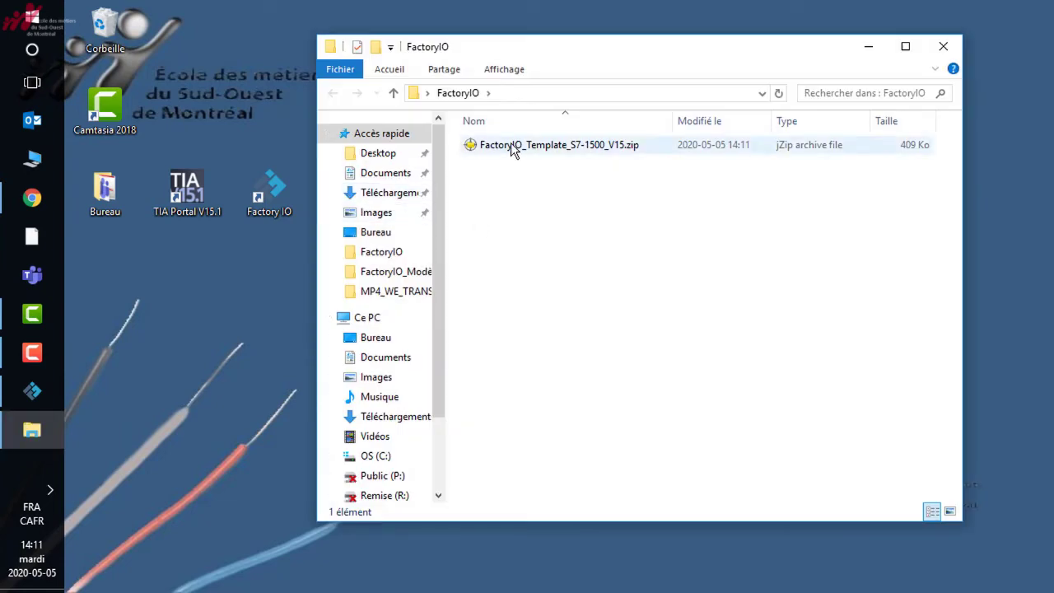
right_click(511, 149)
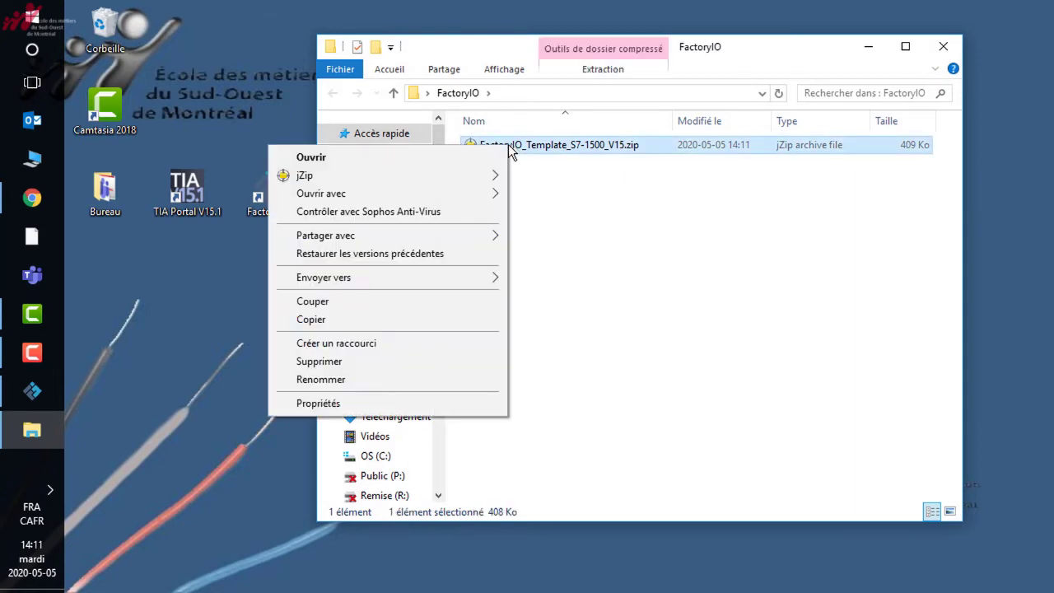
mouse_move(365, 172)
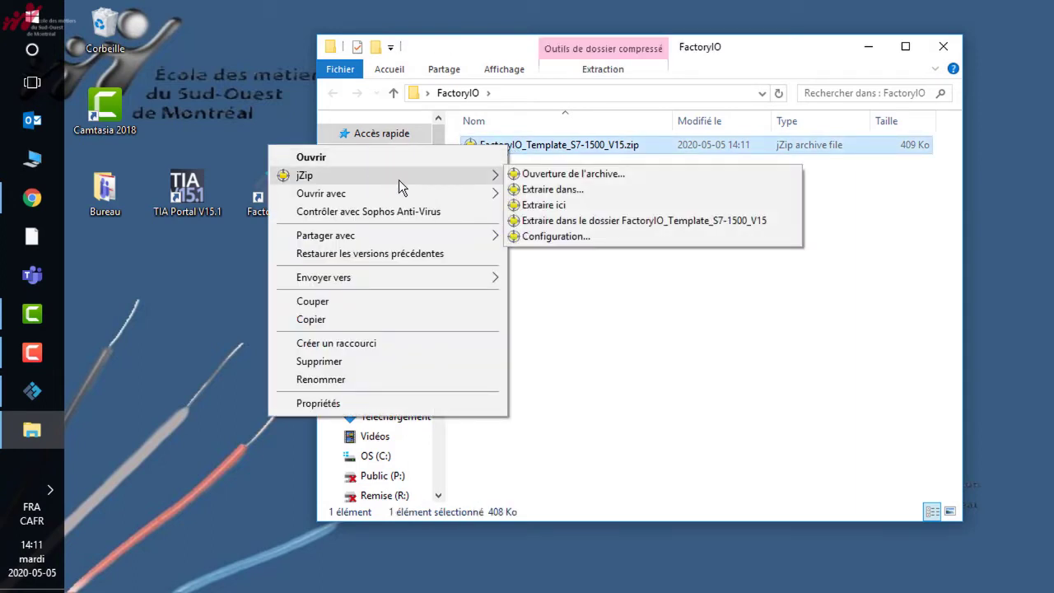
click(545, 210)
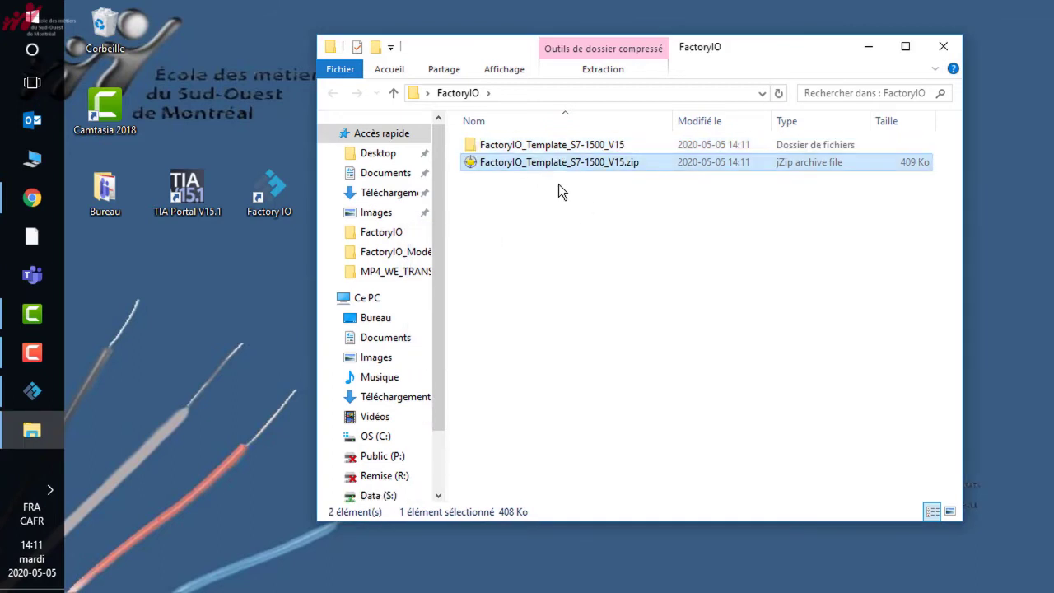
double_click(522, 148)
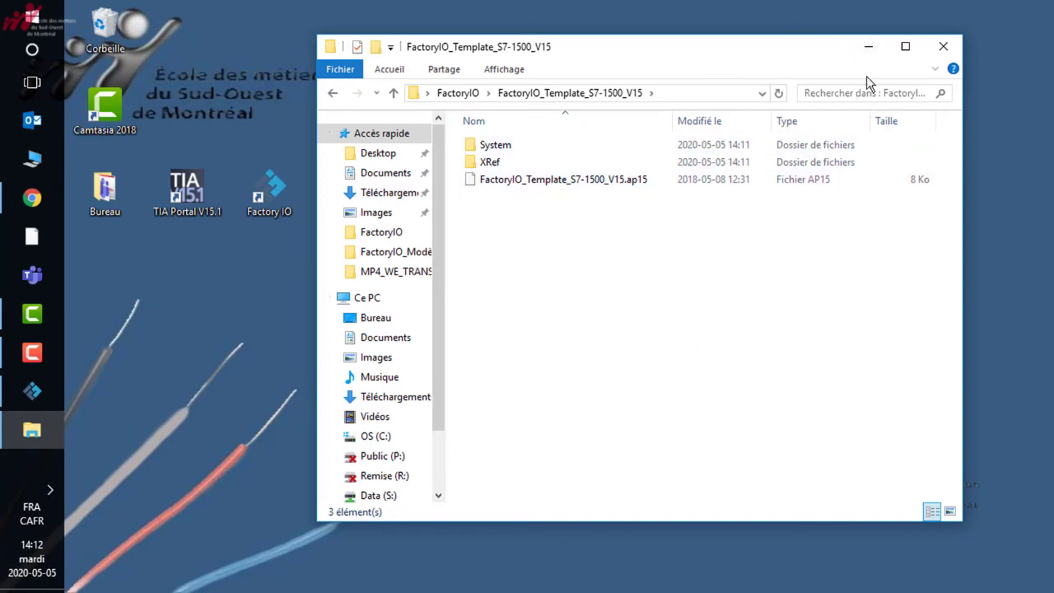
Close the extracted template's folder window, Factory IO and the browser
click(943, 48)
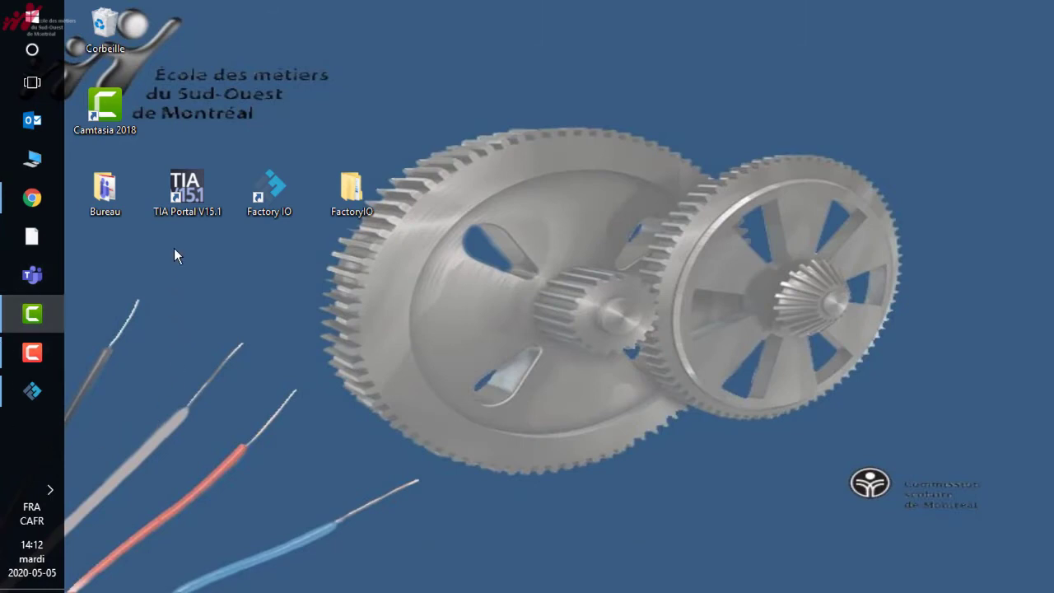
mouse_move(32, 391)
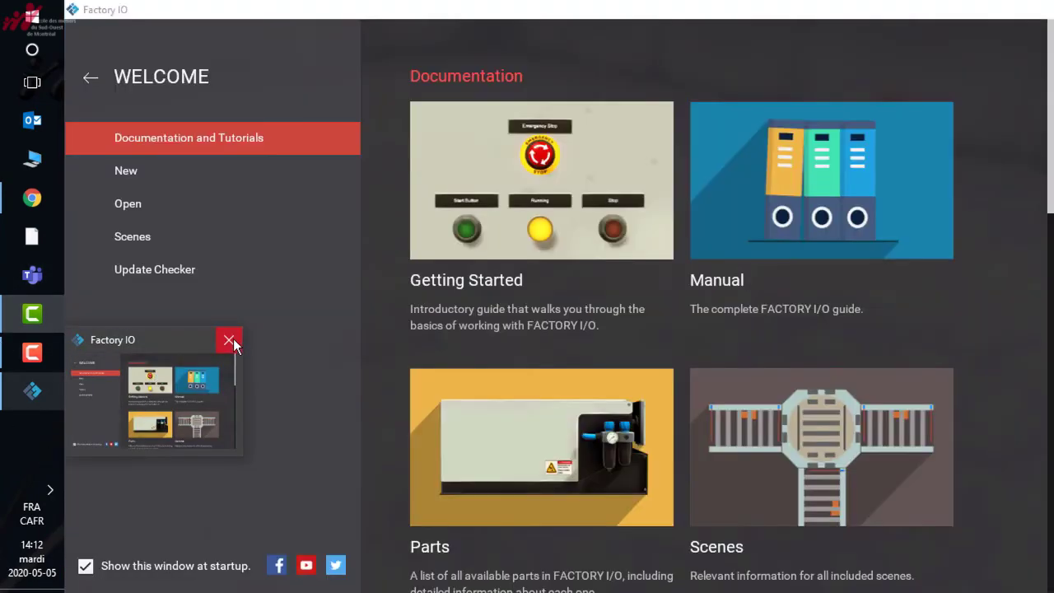
click(233, 338)
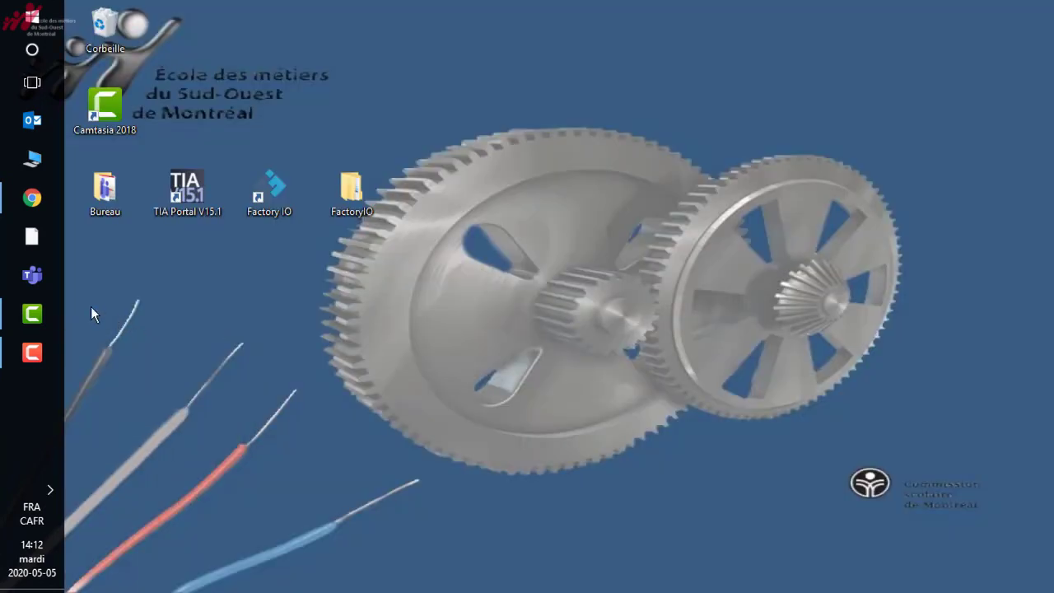
mouse_move(32, 198)
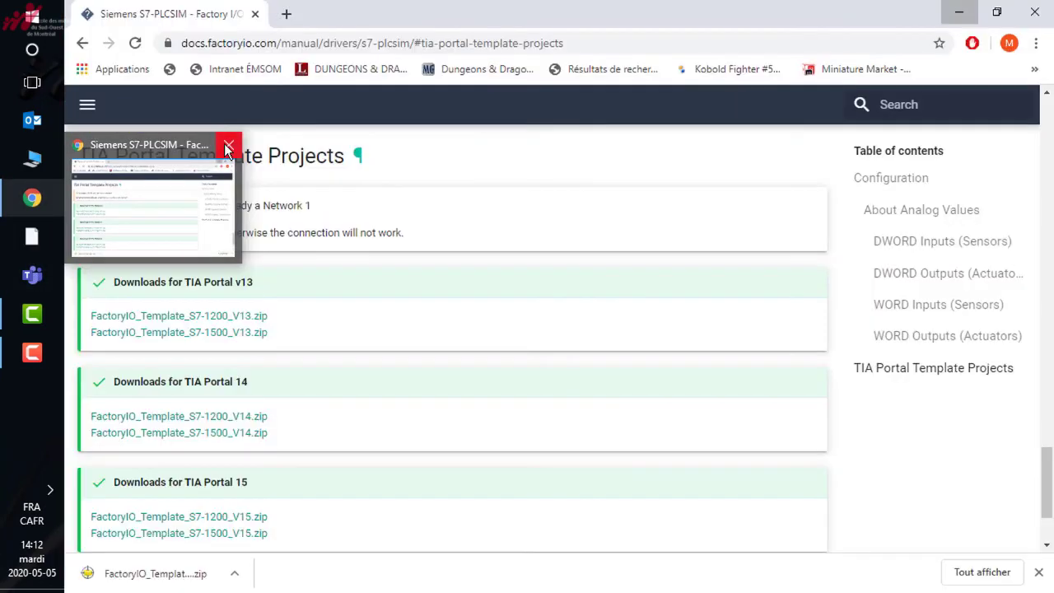
click(228, 144)
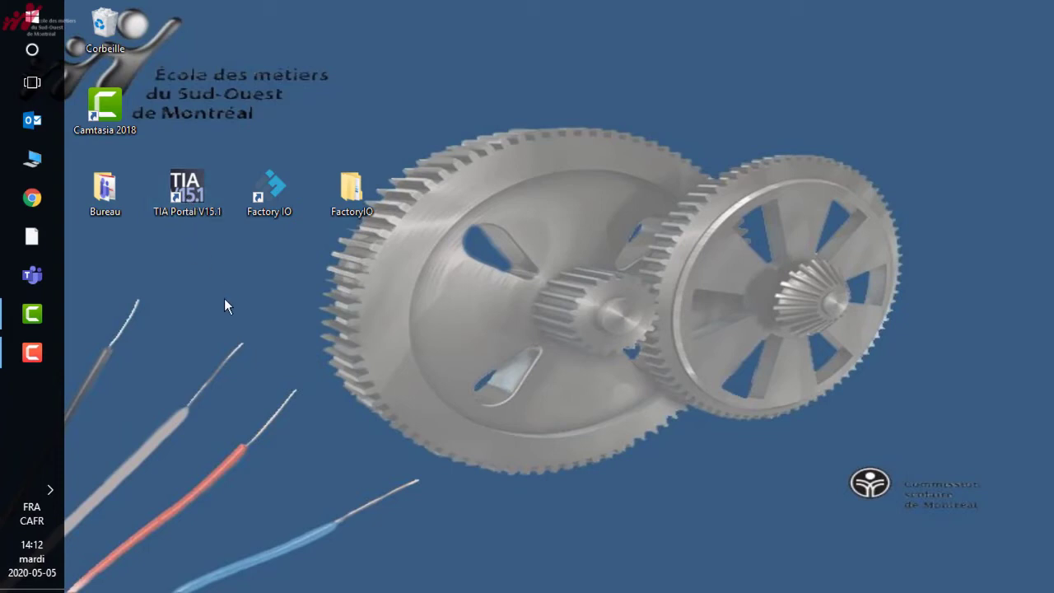
Launch TIA Portal V15.1 and open the existing project FactoryIO_Template_S7-1500_V15.ap15 from its extracted folder, upgrading it to V15.1
double_click(186, 192)
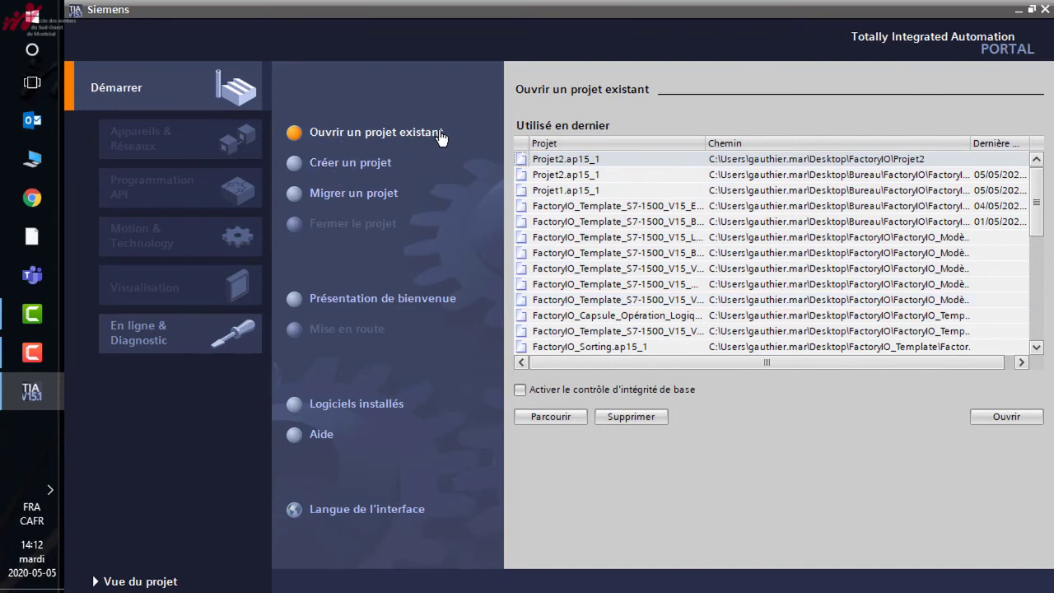
click(550, 416)
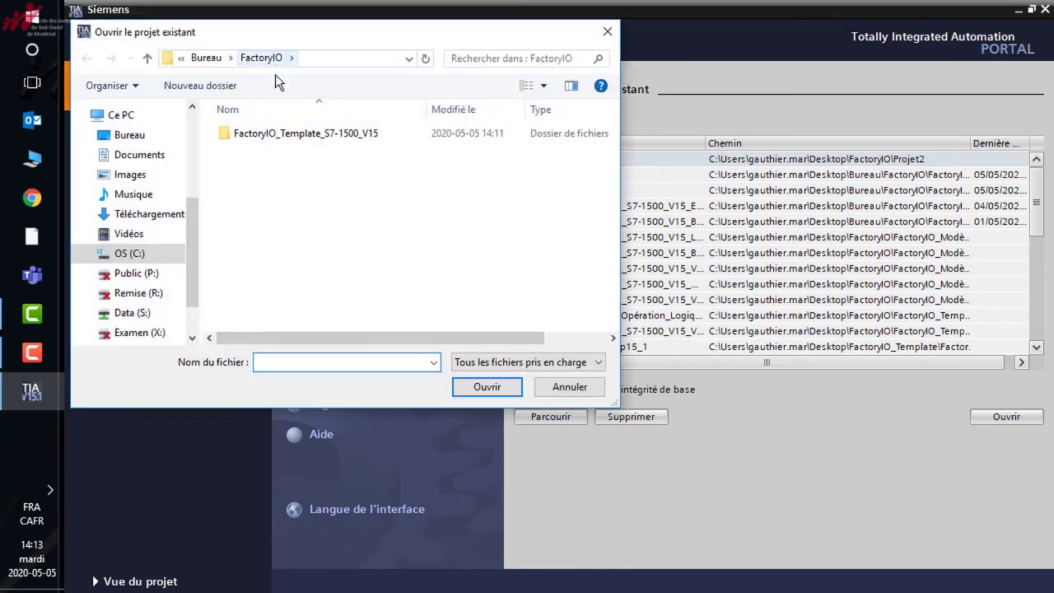
double_click(309, 132)
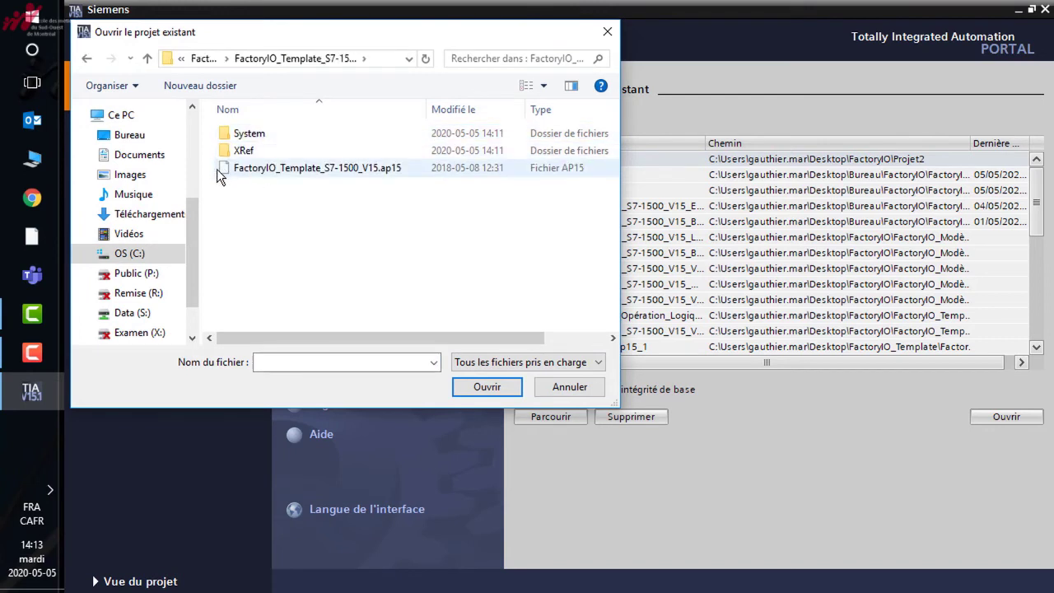
click(280, 170)
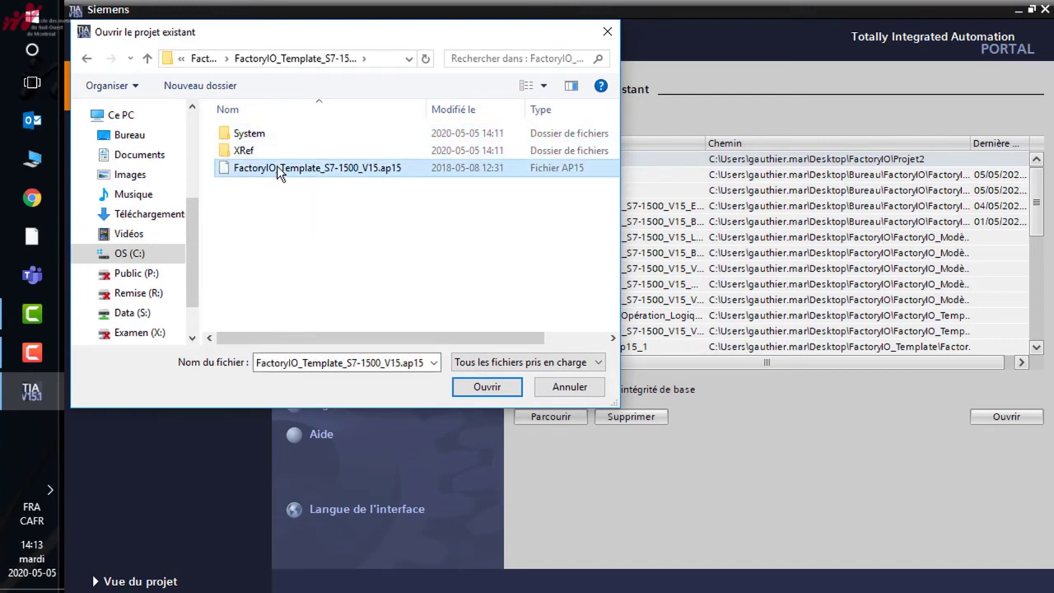
click(494, 386)
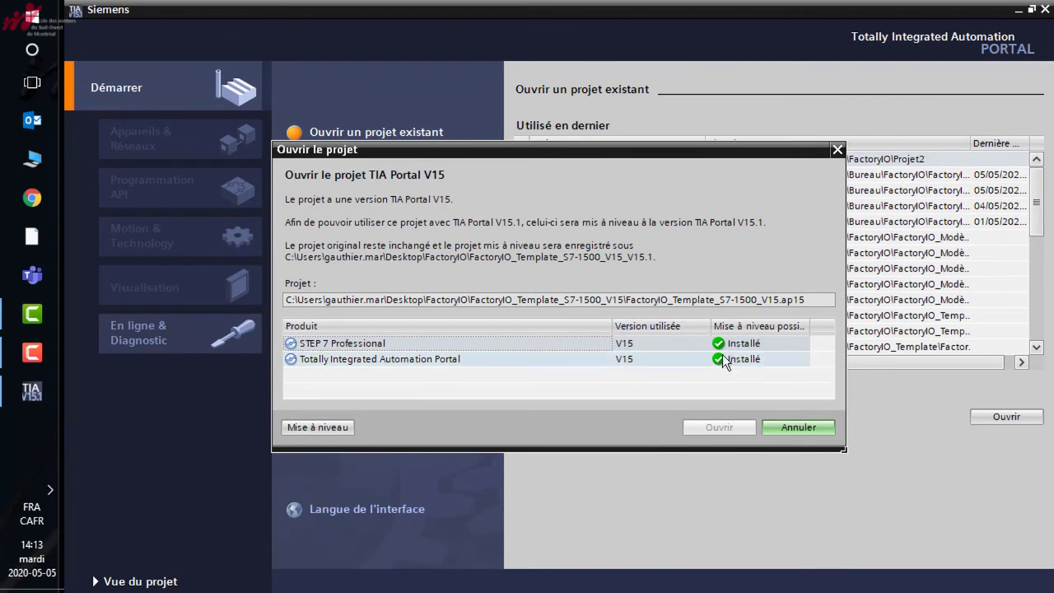
click(350, 359)
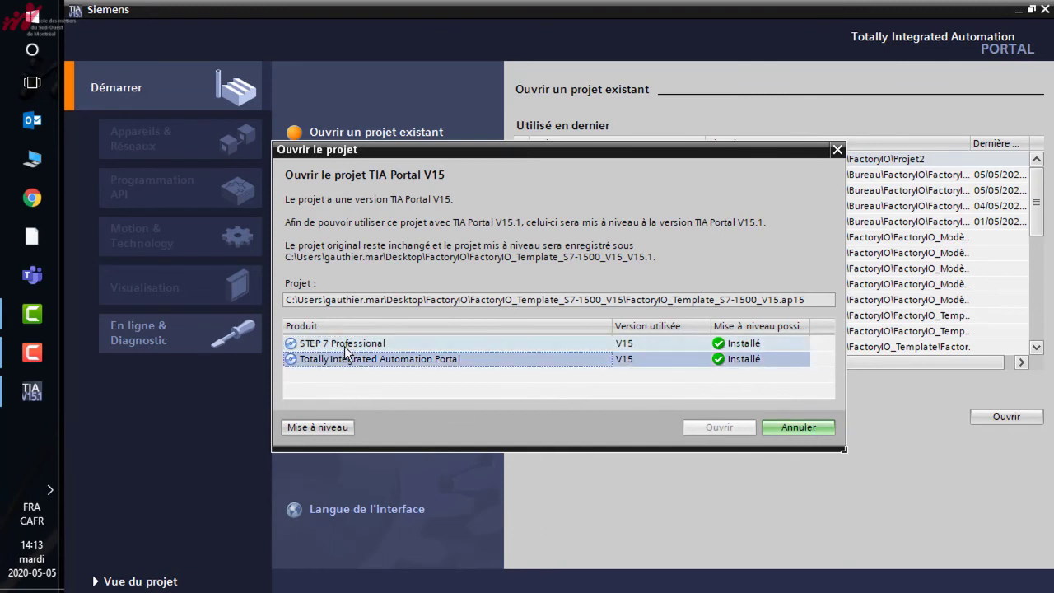
click(320, 426)
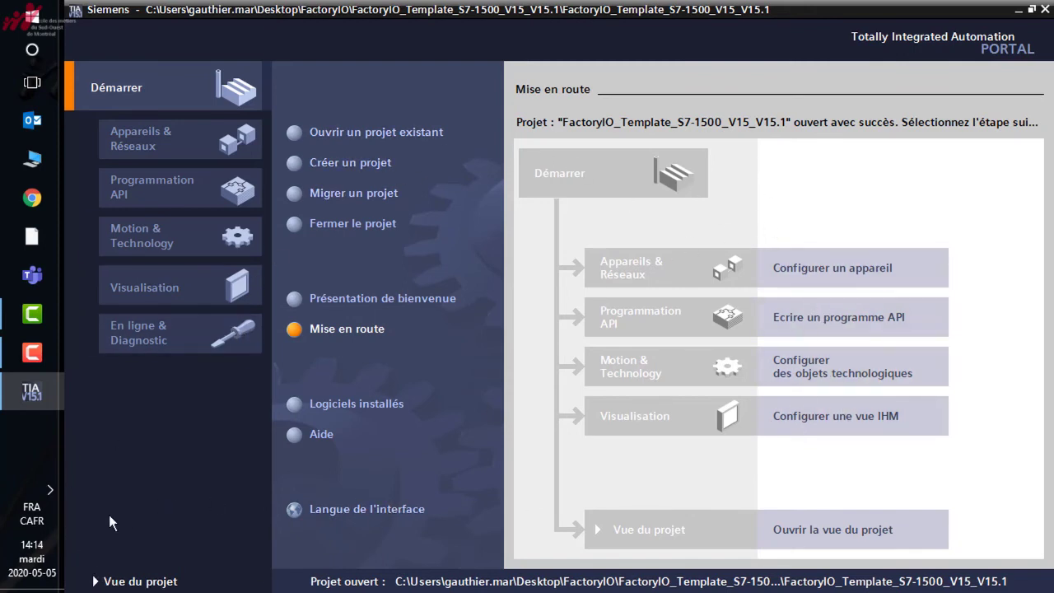
Switch to the project view and open PLC_1's program blocks MHJ-PLC-Lab-Function-S71500 and Main [OB1]
click(119, 582)
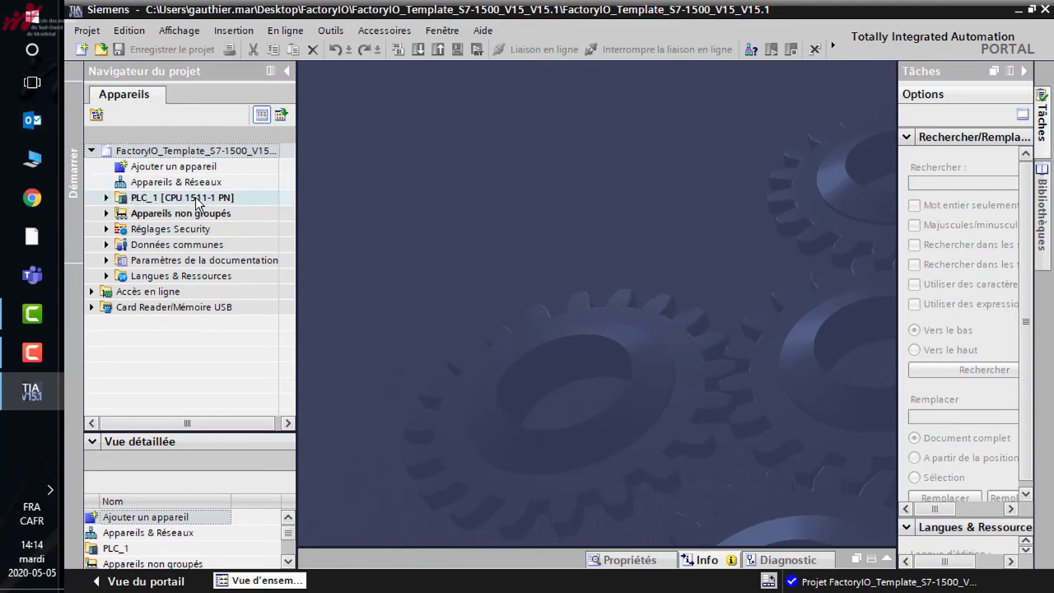
click(106, 201)
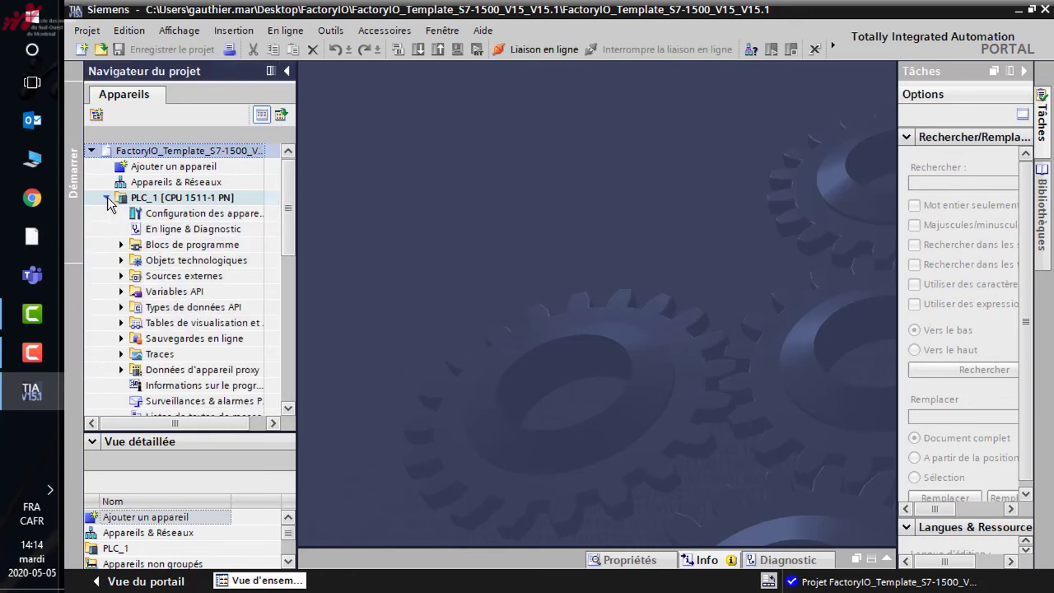
click(121, 246)
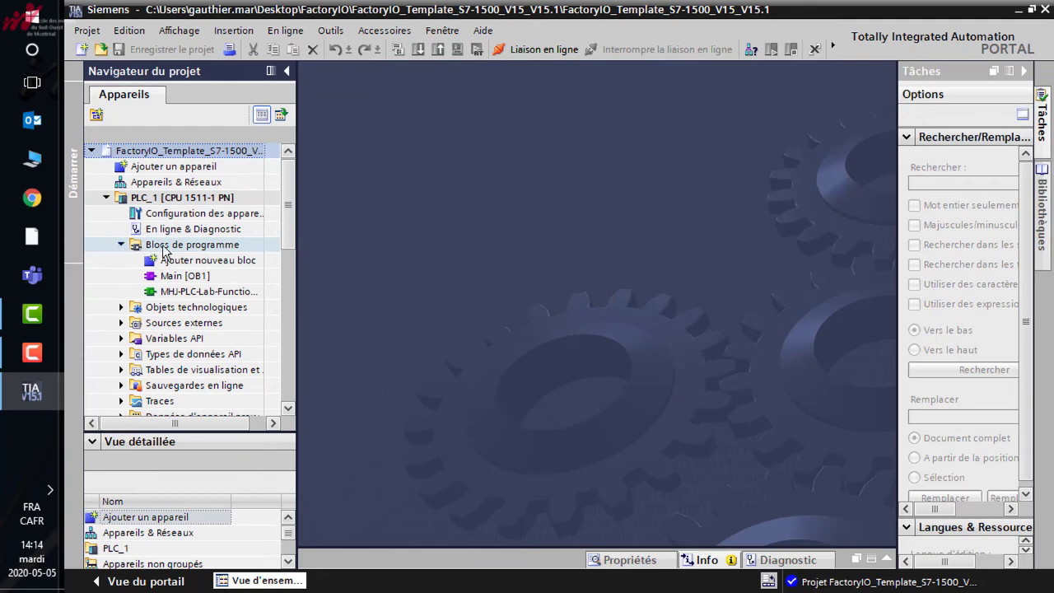
click(167, 276)
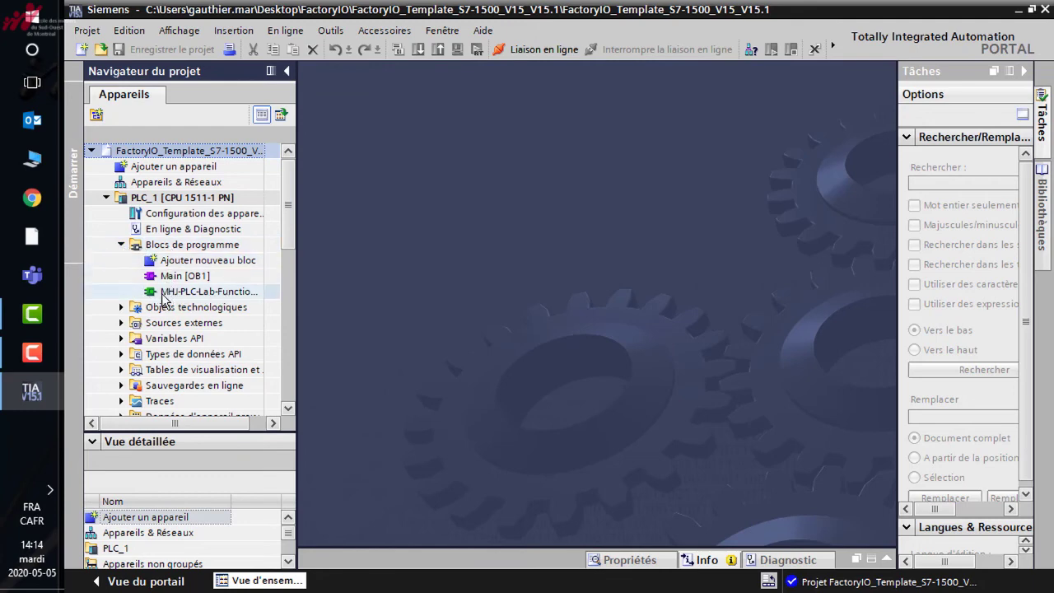
double_click(210, 297)
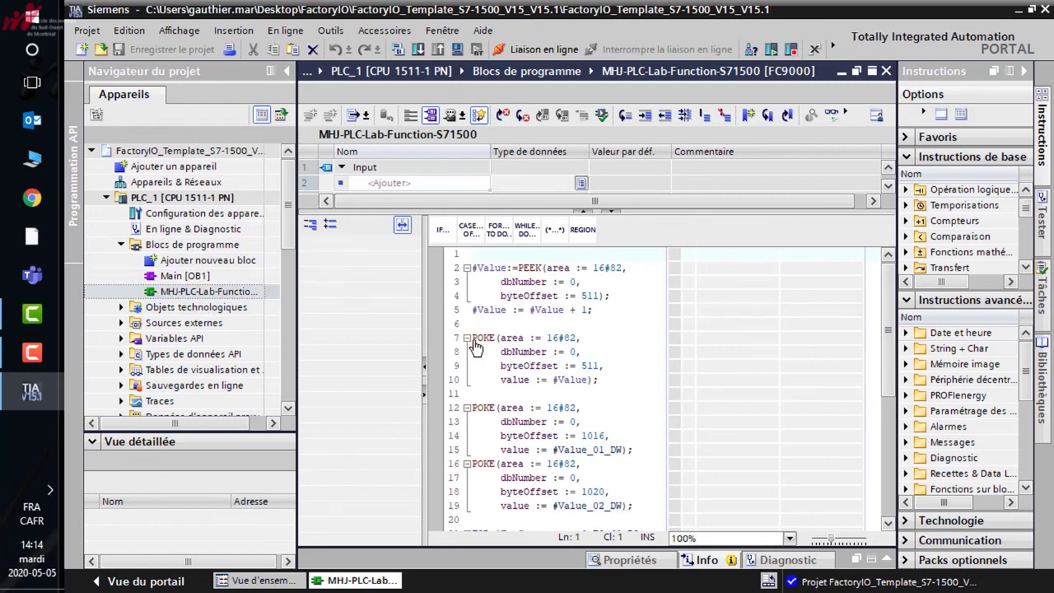
double_click(175, 277)
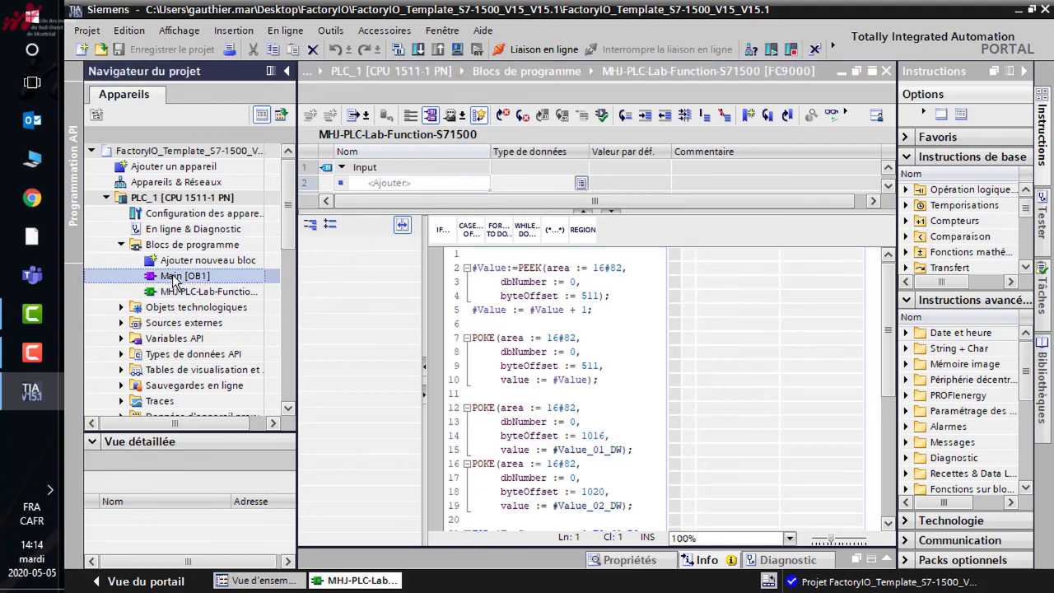